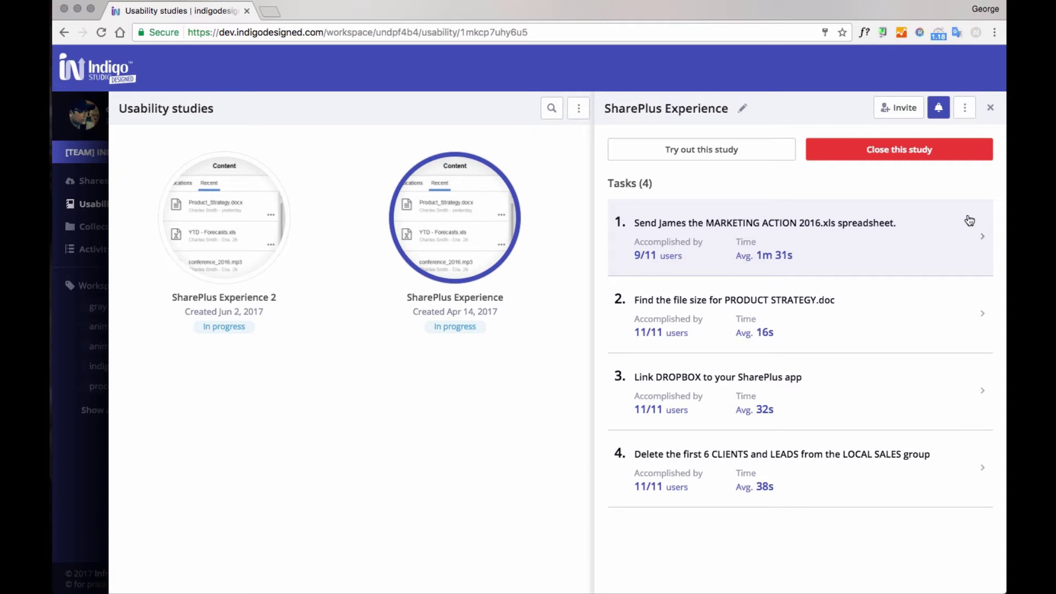
# - Close the SharePlus Experience study to mark it Completed
pyautogui.click(895, 158)
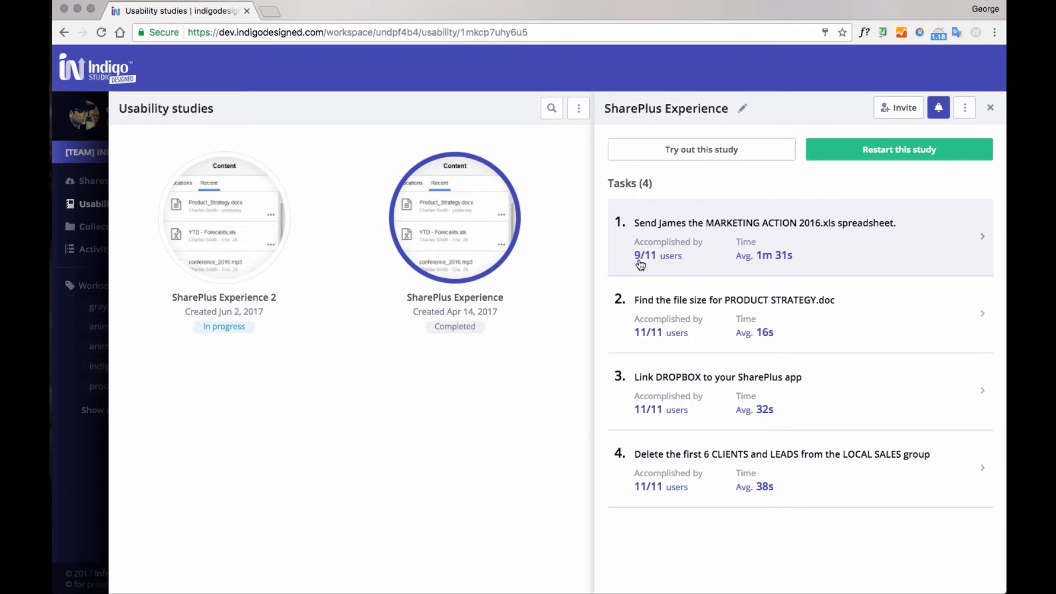
# - Open the Task 1 results and bring up P1's 2:35 session recording
pyautogui.click(702, 261)
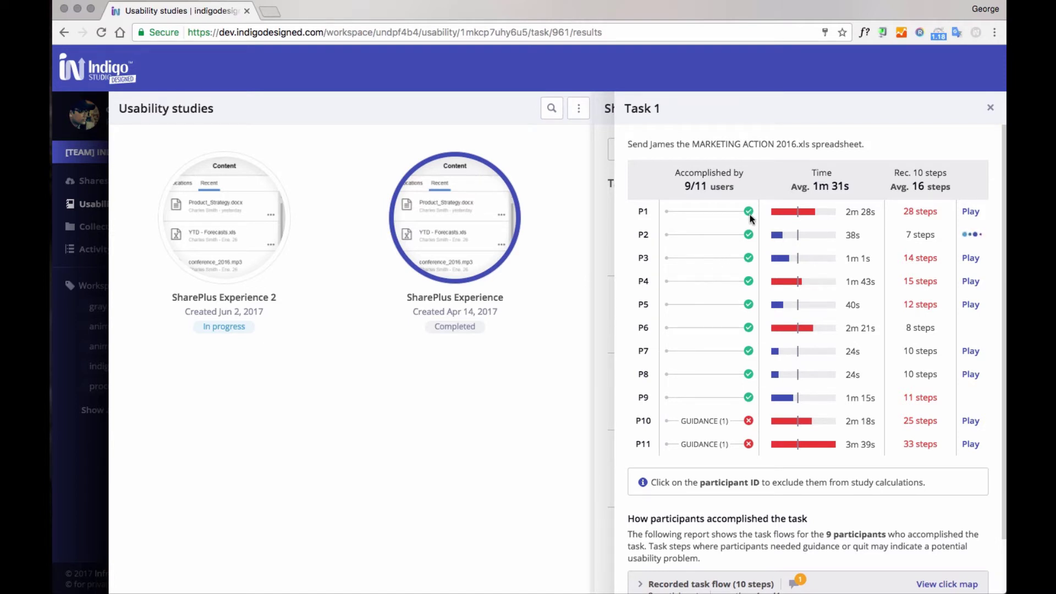
pyautogui.moveTo(787, 212)
pyautogui.moveTo(910, 213)
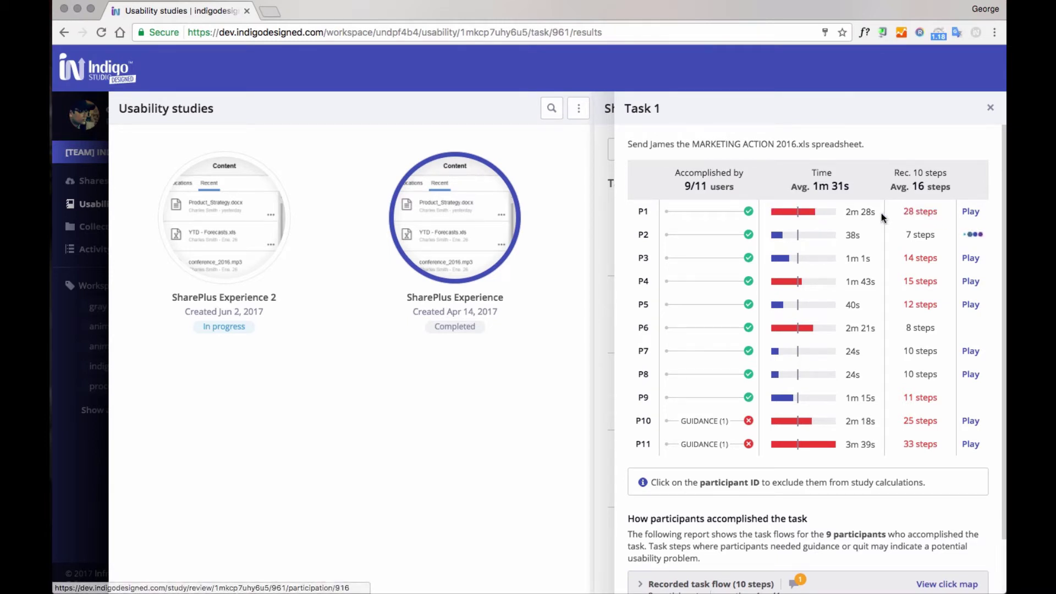
pyautogui.moveTo(880, 219)
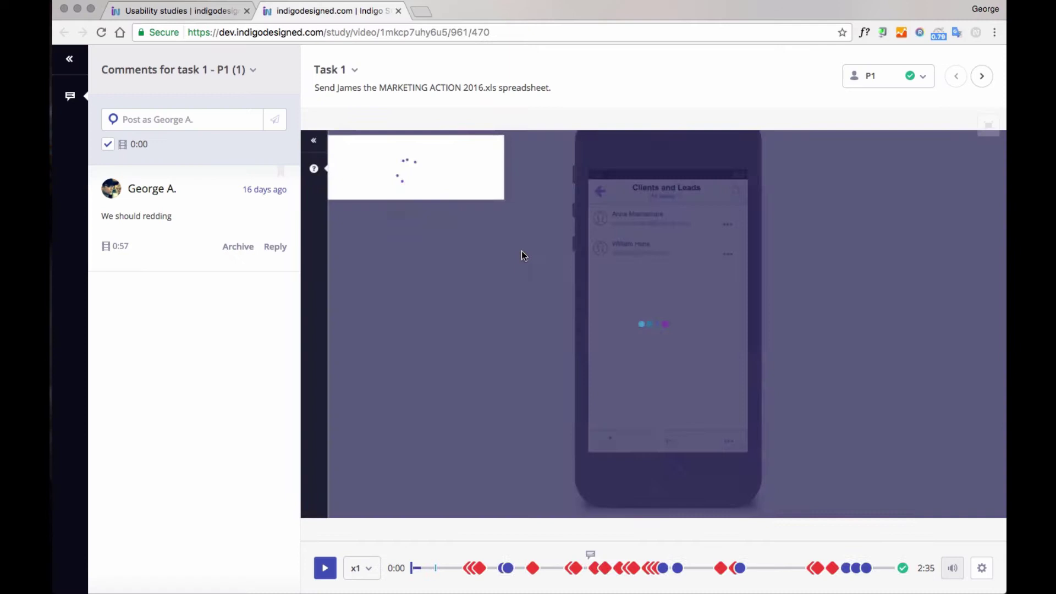
# - Pause P1's Task 1 recording and move it from 0:45 ahead to 1:12
pyautogui.click(330, 569)
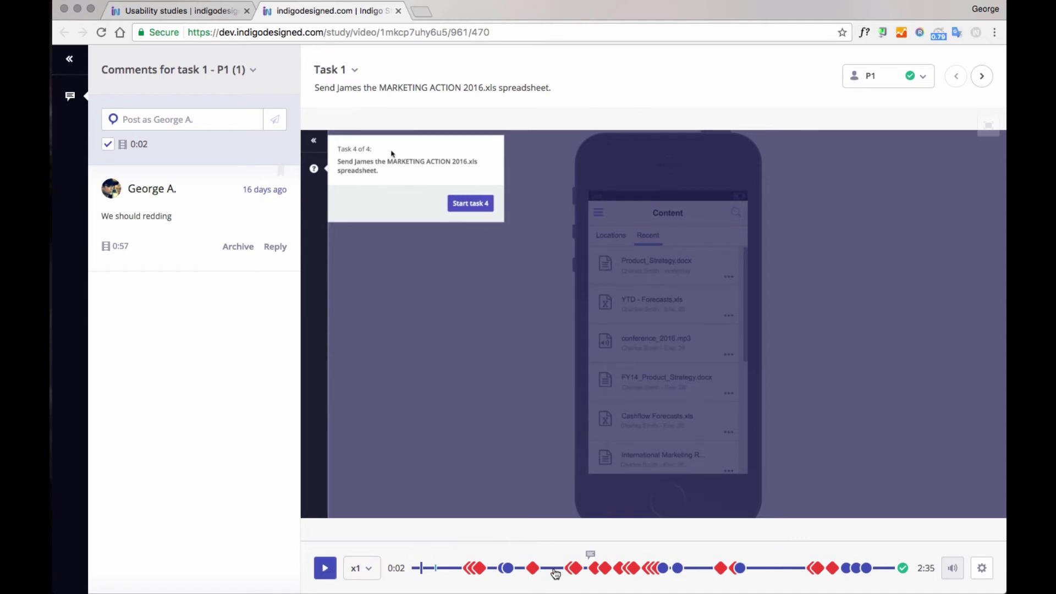
pyautogui.click(555, 570)
pyautogui.moveTo(555, 572); pyautogui.dragTo(638, 572)
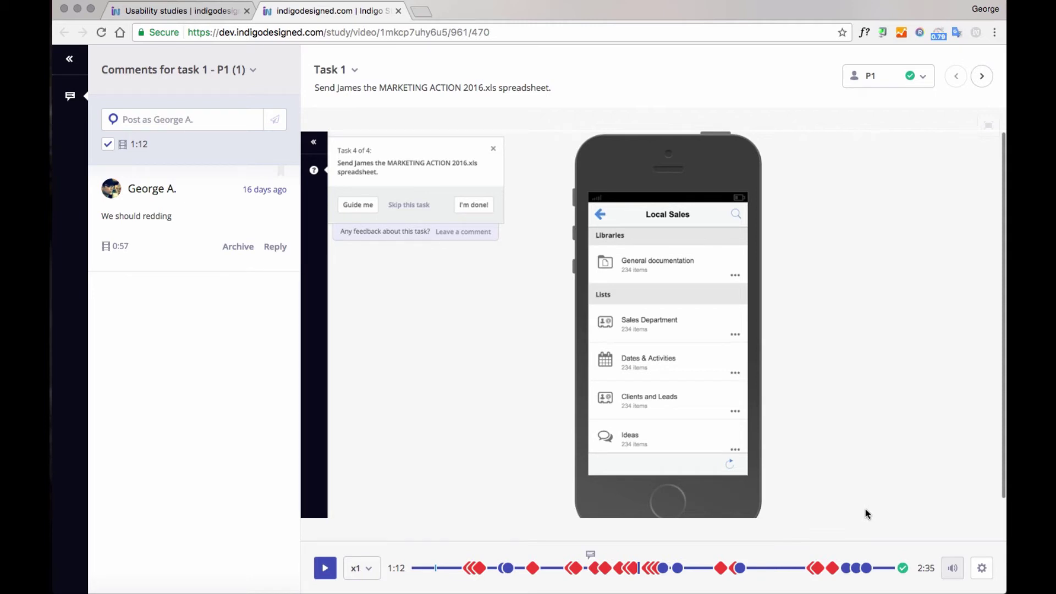
# - Pick Task 3 from P1's task list and pause its 0:45 recording
pyautogui.click(875, 76)
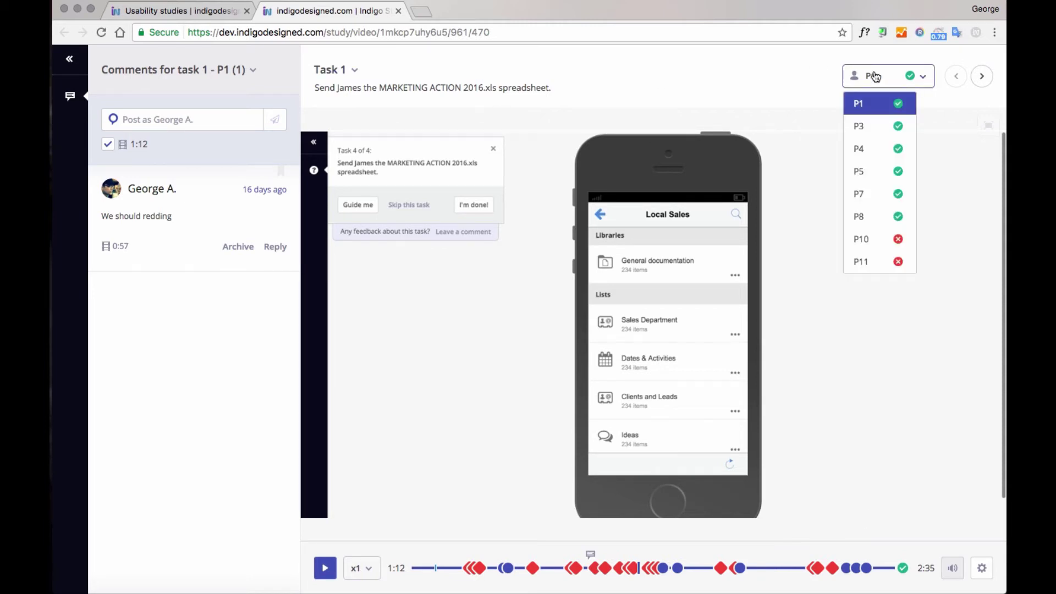
pyautogui.click(351, 71)
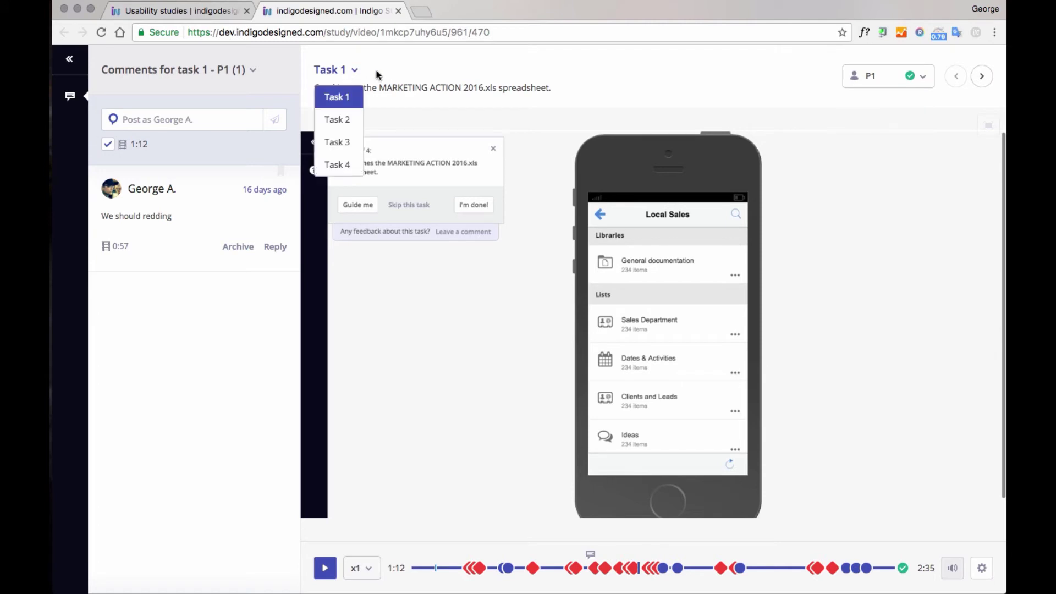
pyautogui.press('Down')
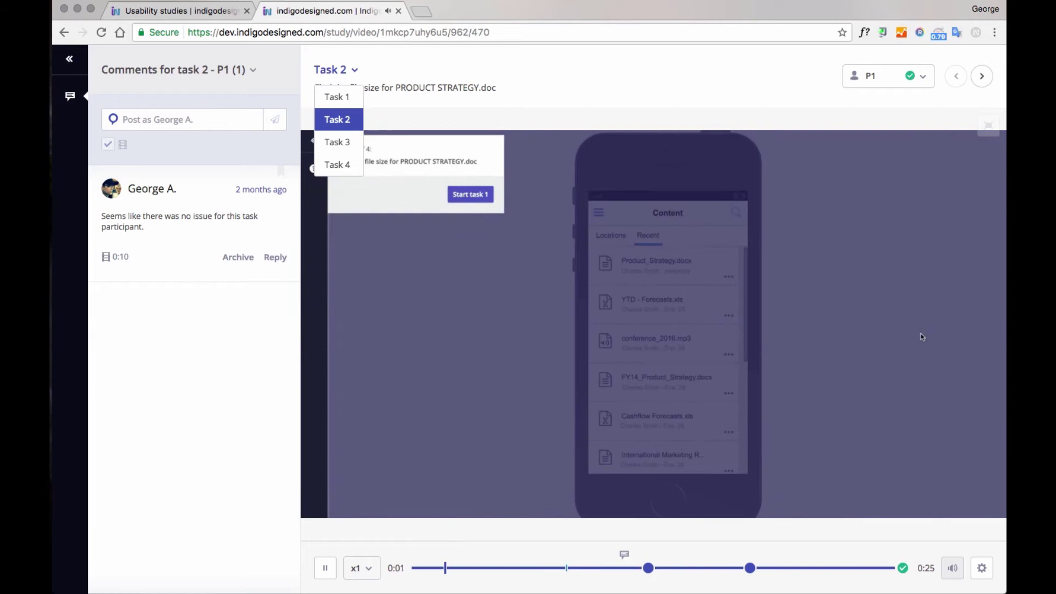
pyautogui.press('Down')
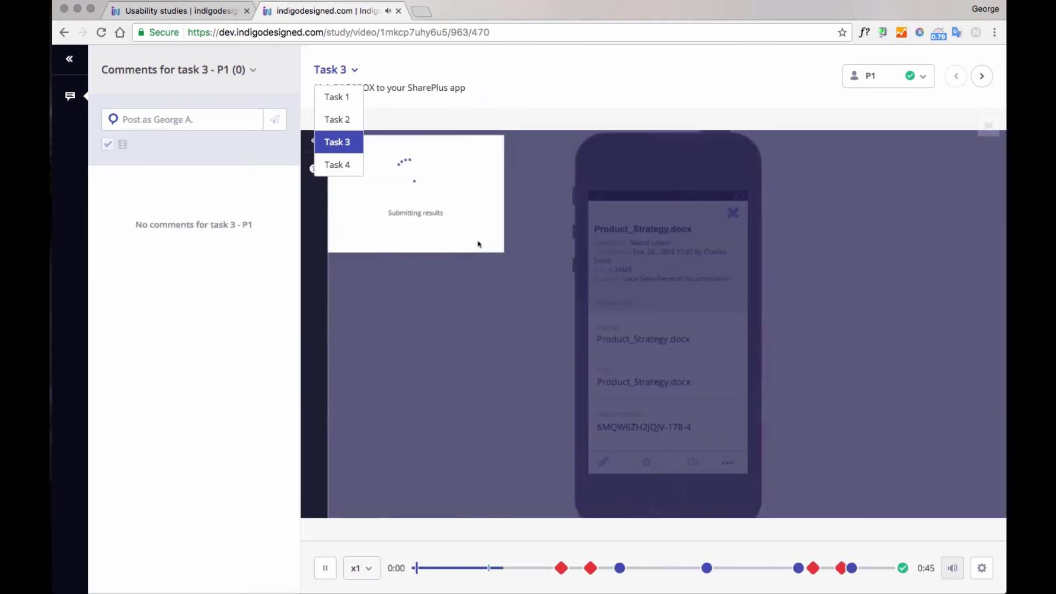
pyautogui.click(459, 324)
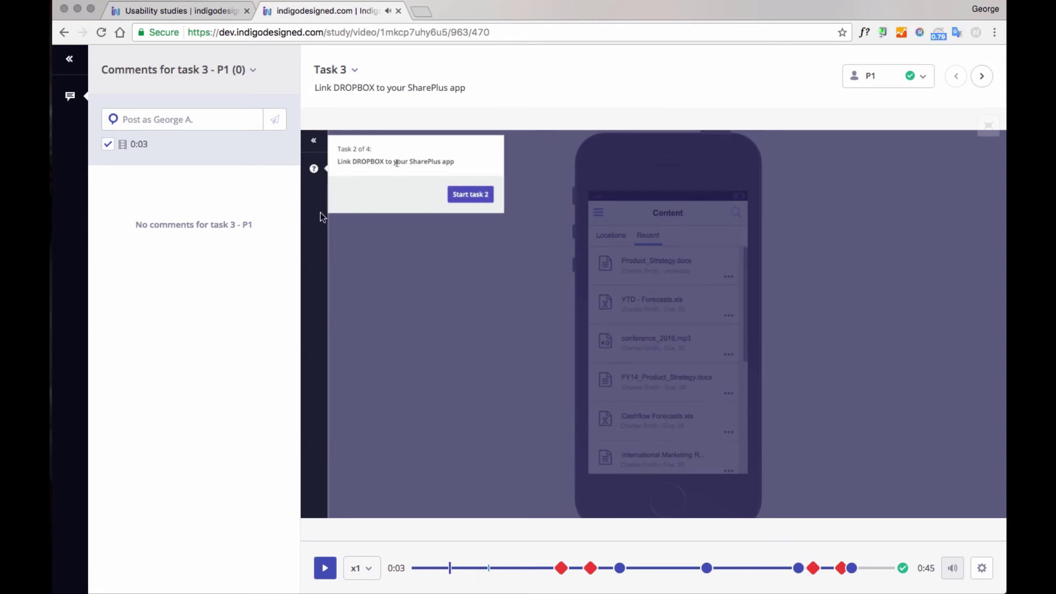
# - Post the comment 'User has not started' at 0:03 of the recording
pyautogui.click(149, 120)
pyautogui.write('U')
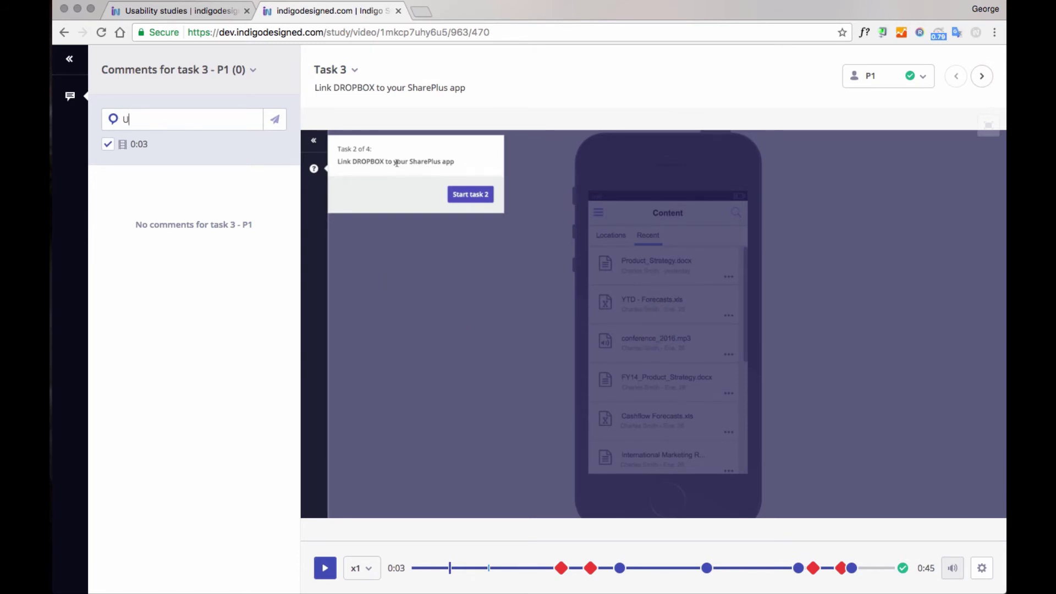
pyautogui.write('ser has not started')
pyautogui.click(278, 121)
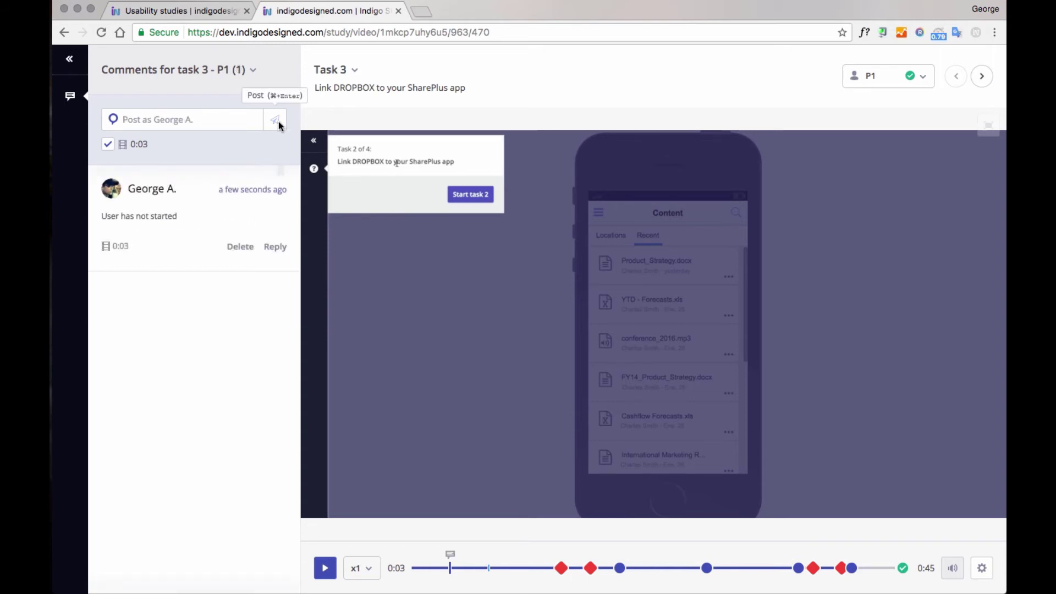
pyautogui.moveTo(452, 558)
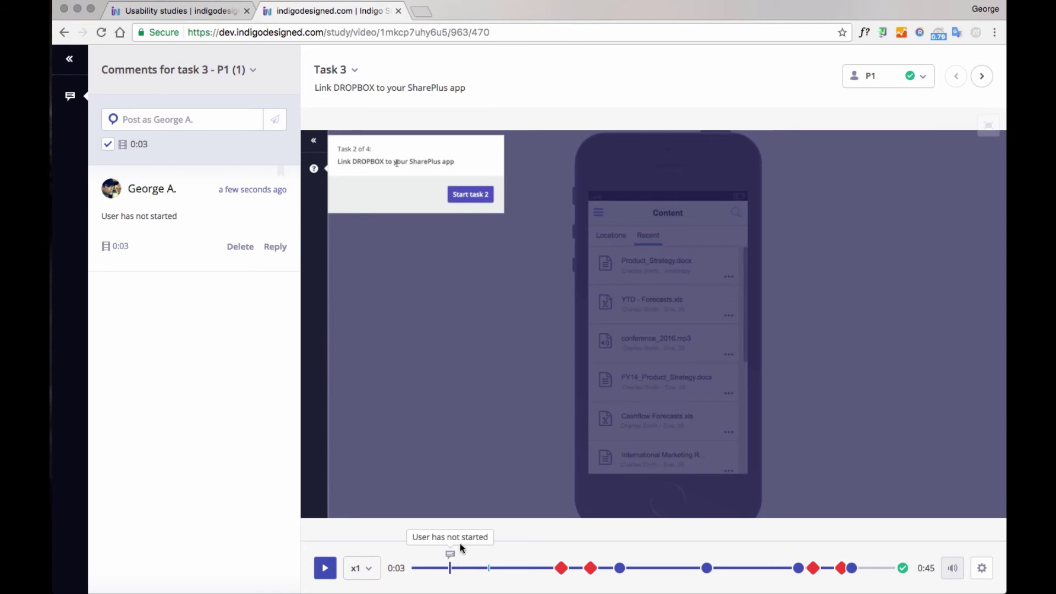
# - Open P1's Task 1 click map at step 1 of 28, then go back to the Task 1 results
pyautogui.click(208, 13)
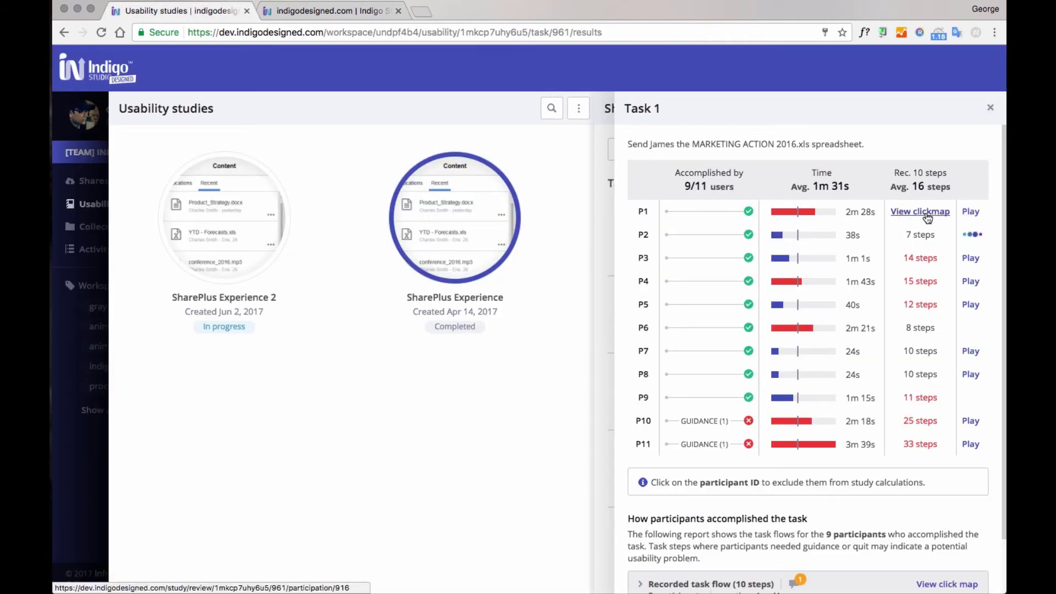
pyautogui.click(927, 216)
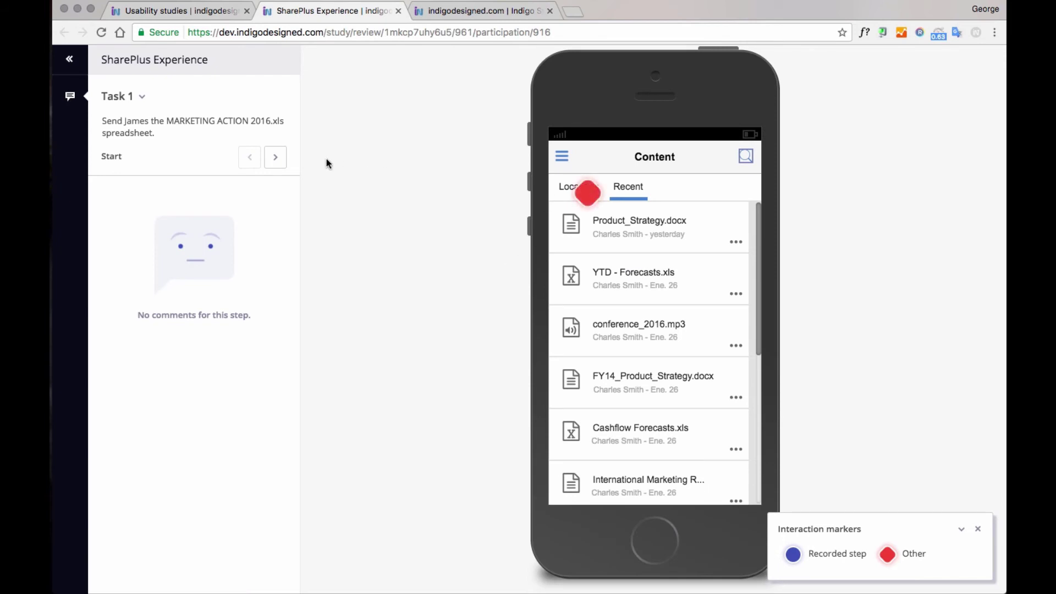
pyautogui.click(274, 157)
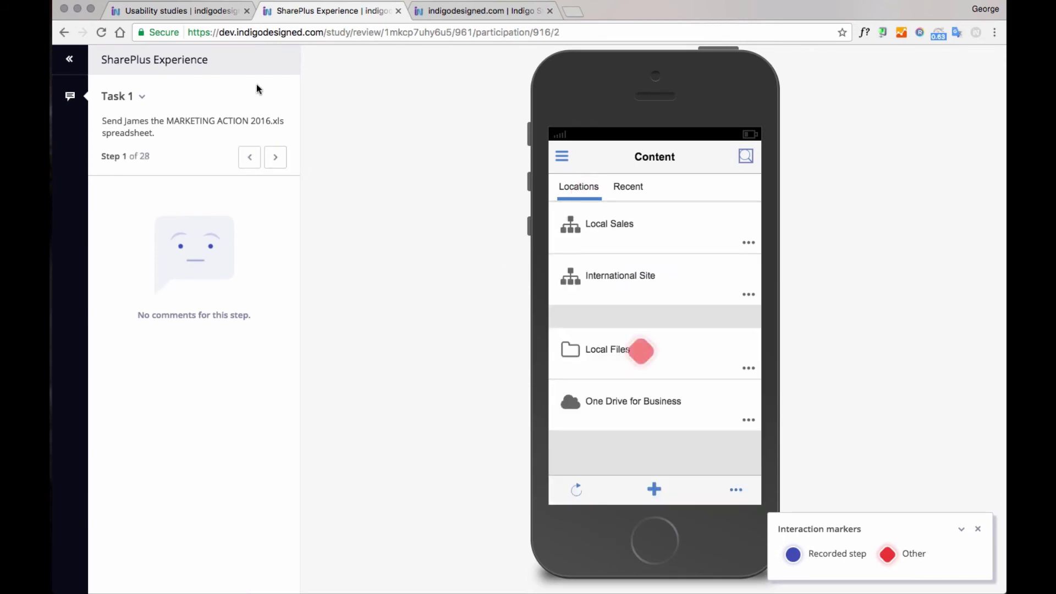
pyautogui.click(182, 11)
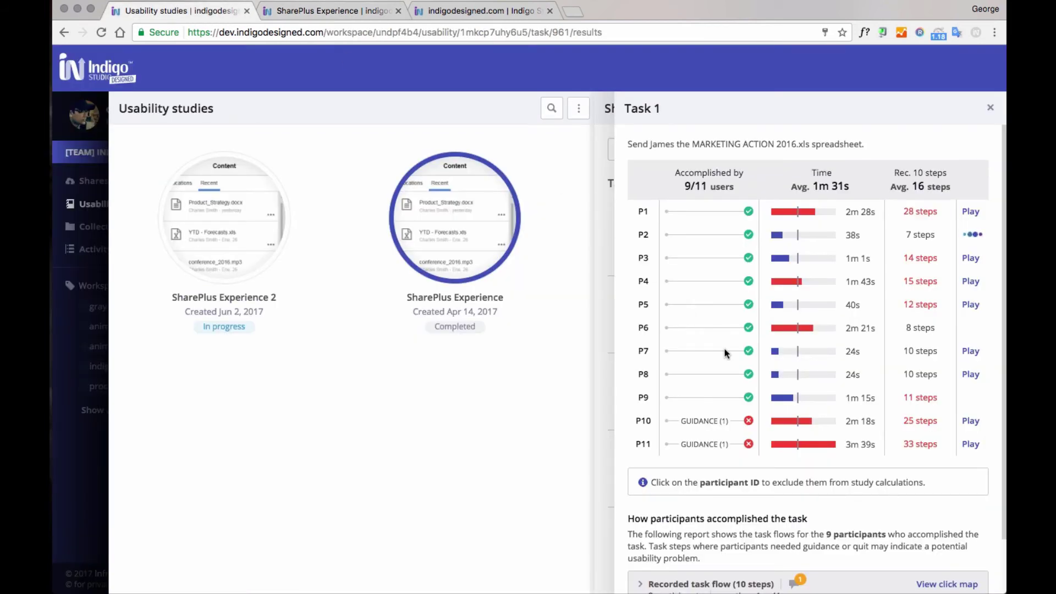
pyautogui.scroll(-2, 725, 353)
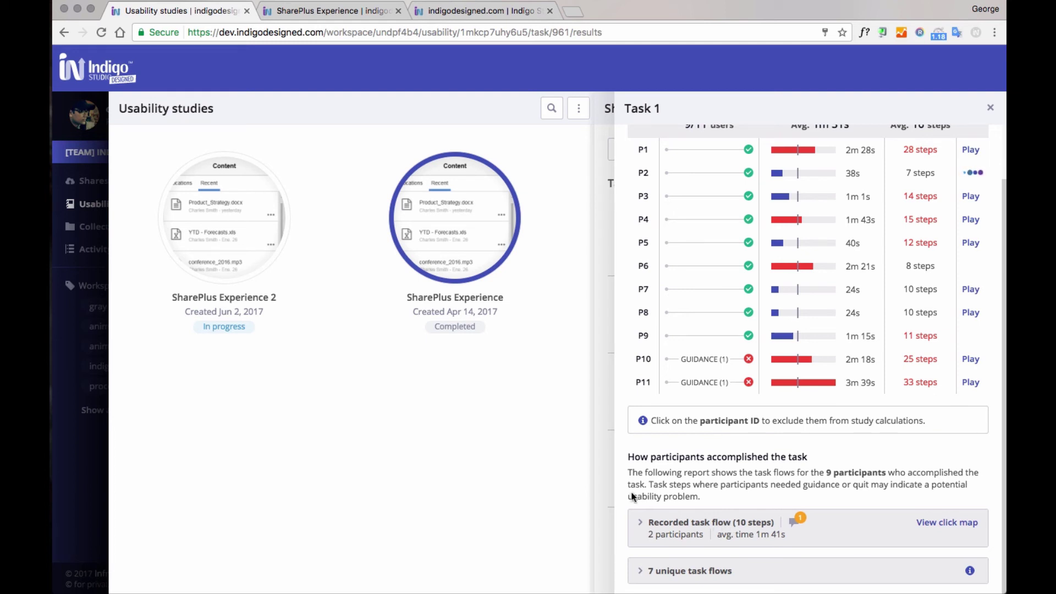
# - Leave Task 1 and look through the Task 2 results
pyautogui.click(610, 477)
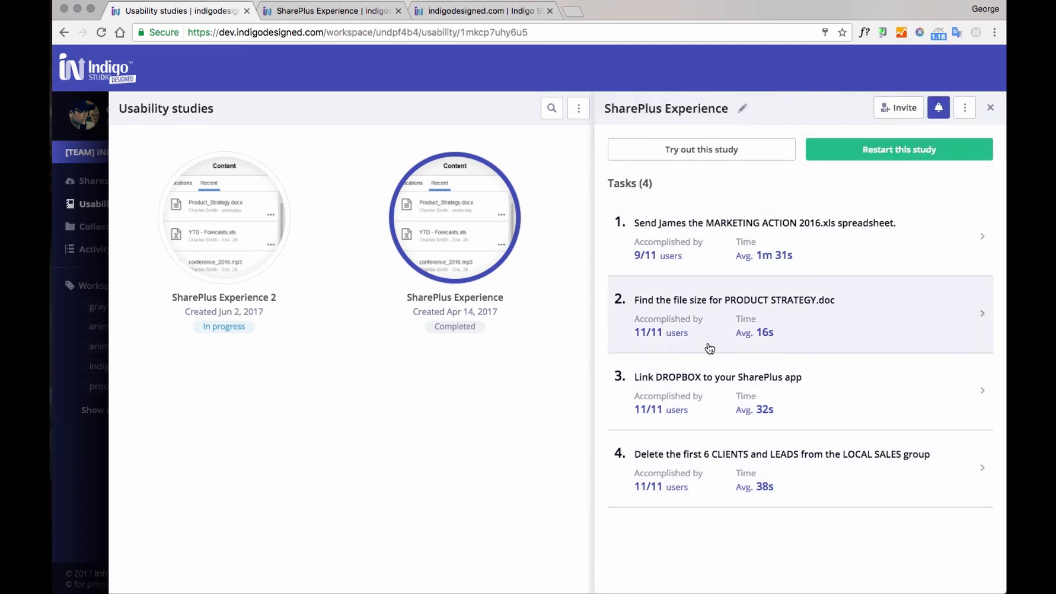
pyautogui.click(709, 335)
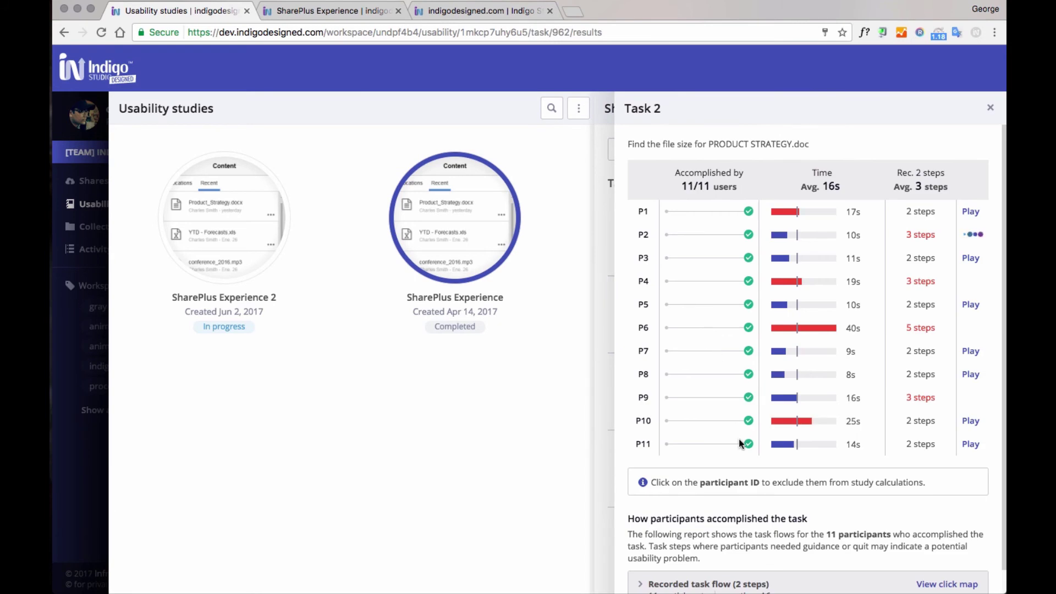
pyautogui.scroll(-1, 739, 439)
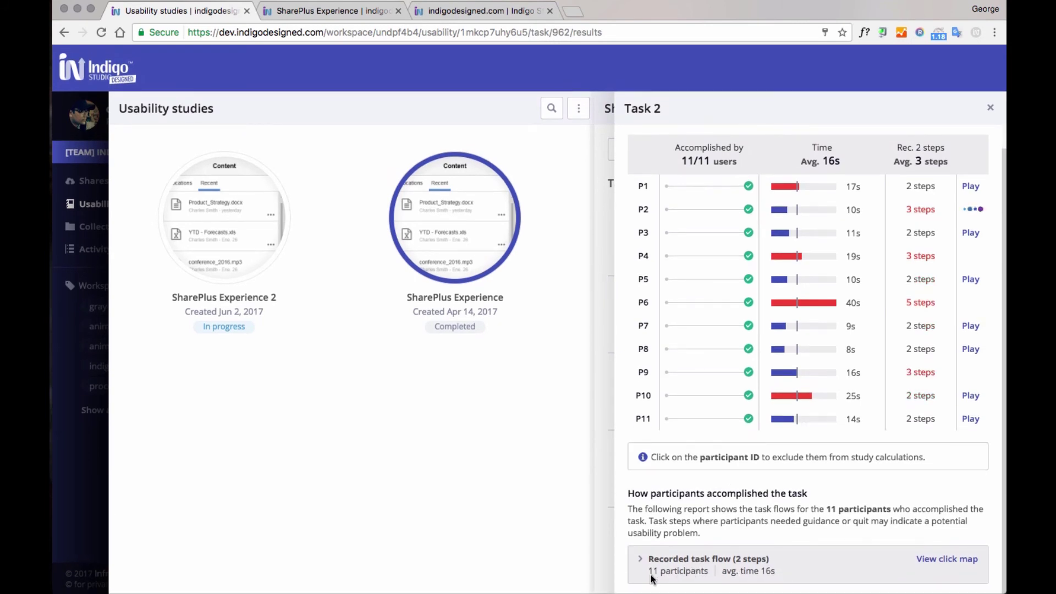
pyautogui.click(611, 474)
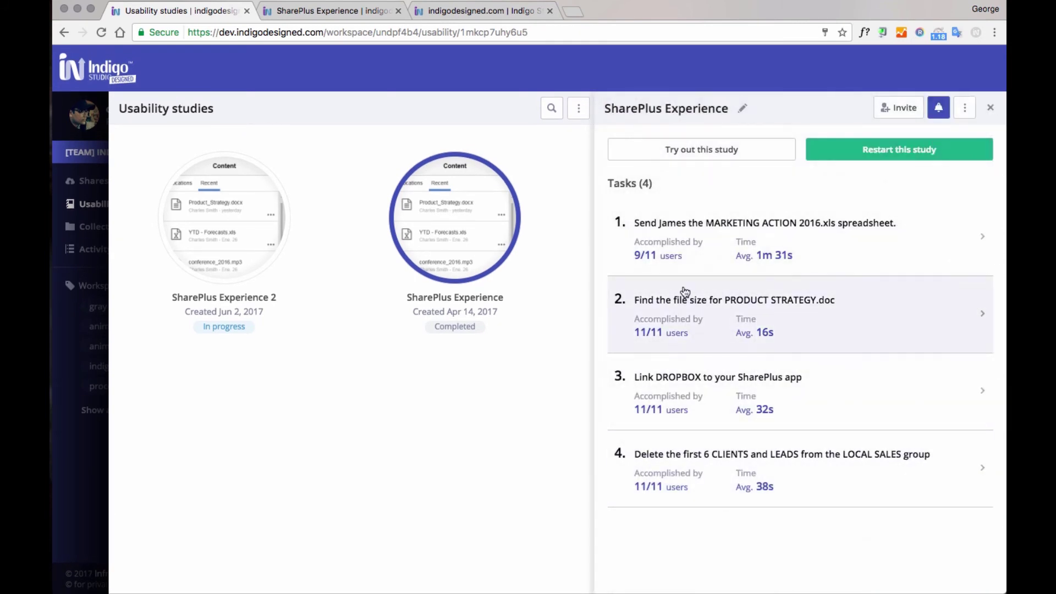
# - Reopen Task 1 and review its 7 unique task flows, from 7 to 28 steps
pyautogui.click(687, 261)
pyautogui.scroll(-2, 687, 259)
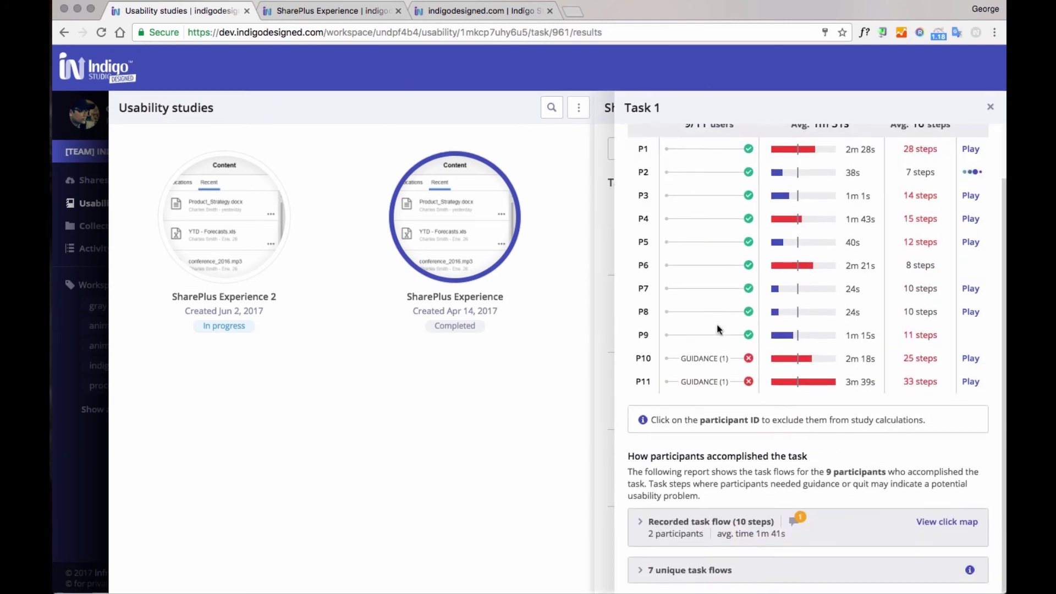
pyautogui.scroll(-5, 691, 527)
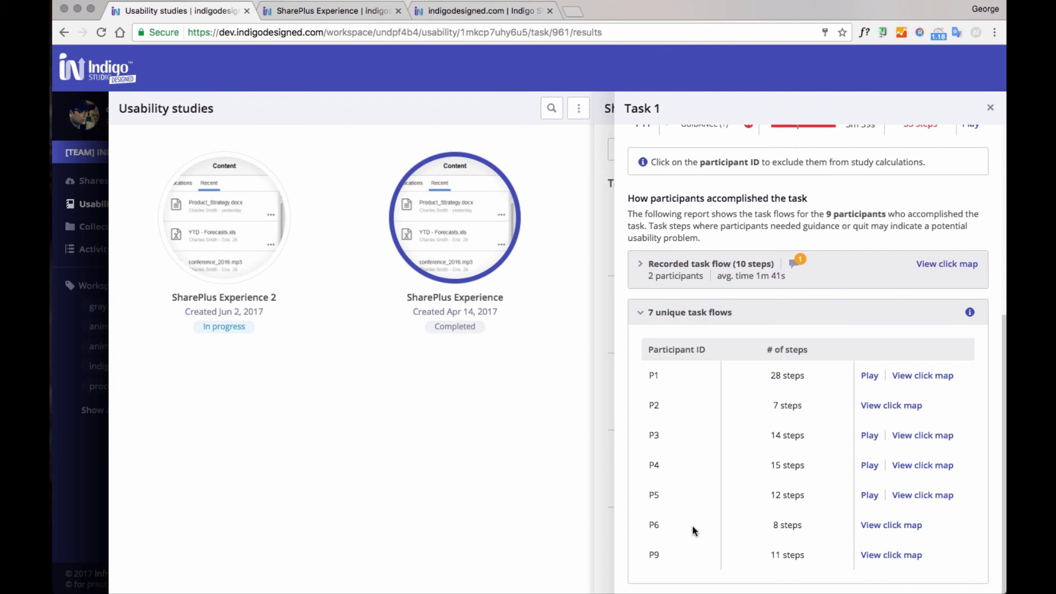
pyautogui.scroll(5, 693, 528)
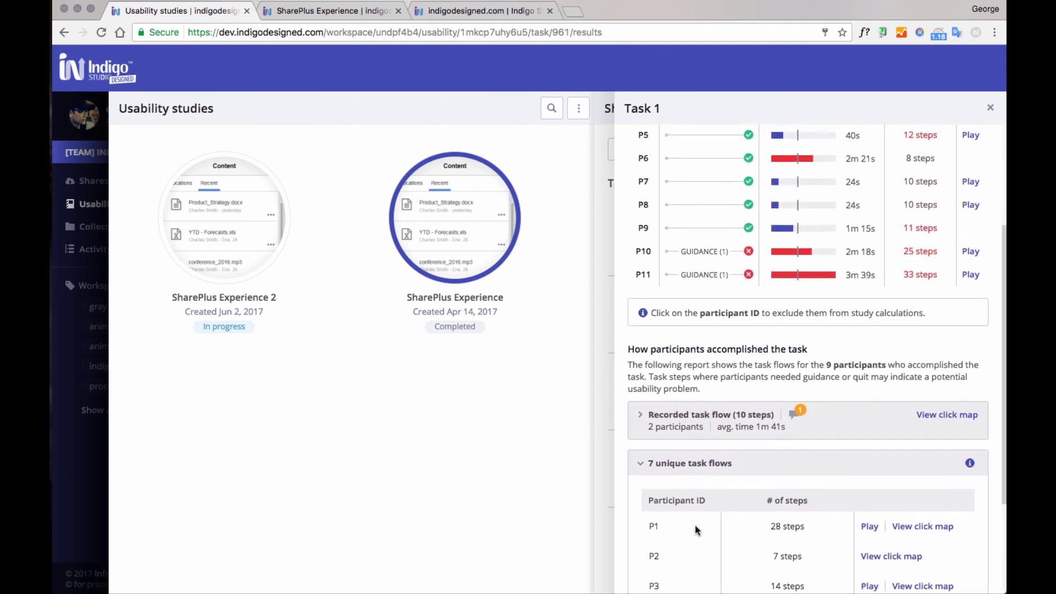
pyautogui.scroll(1, 695, 530)
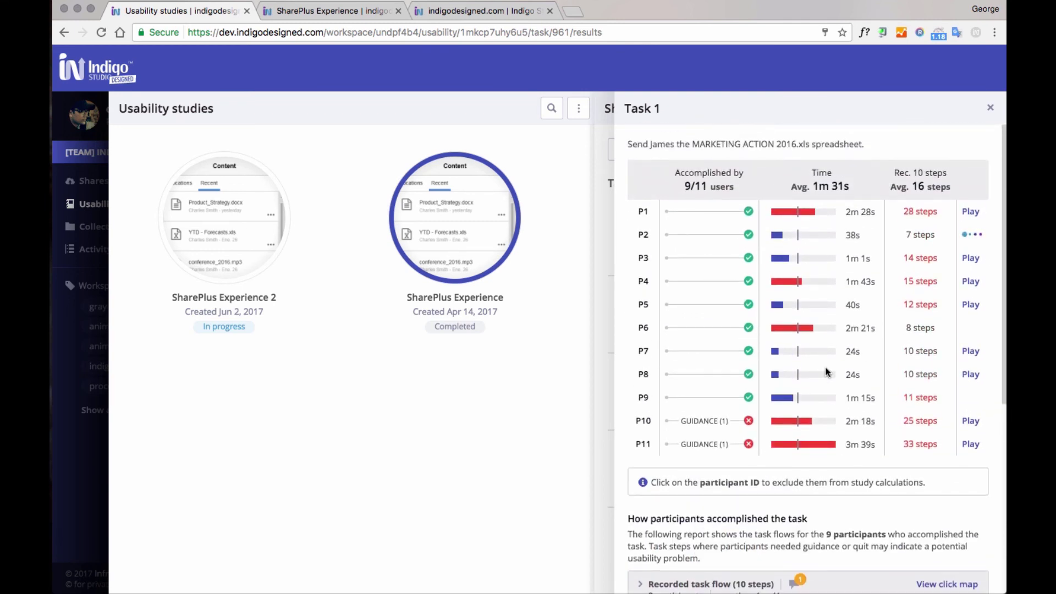
# - Close the Task 1 panel and briefly view the Task 2 results
pyautogui.click(990, 108)
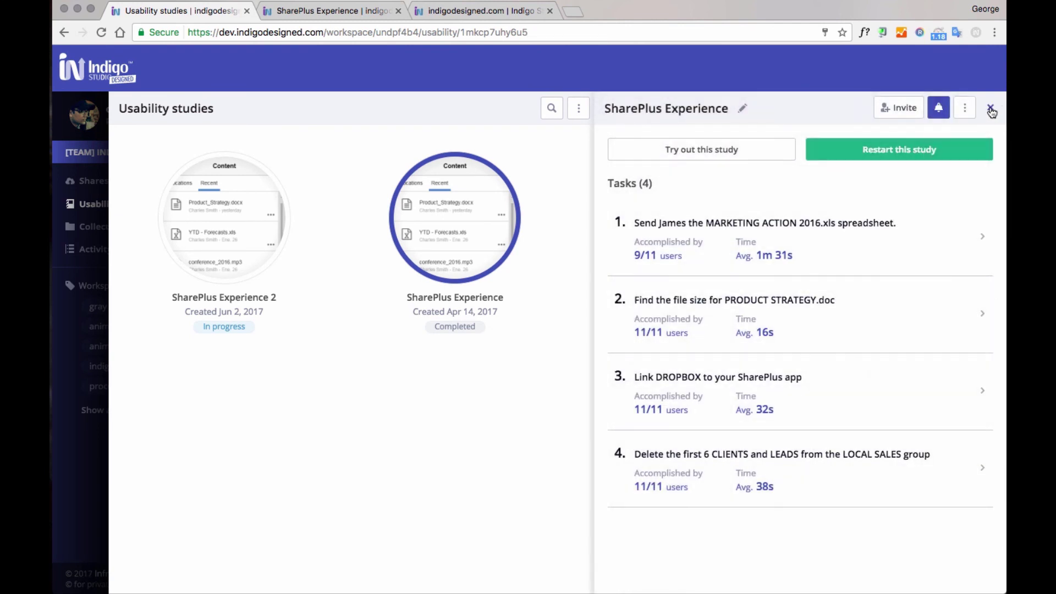
pyautogui.click(847, 307)
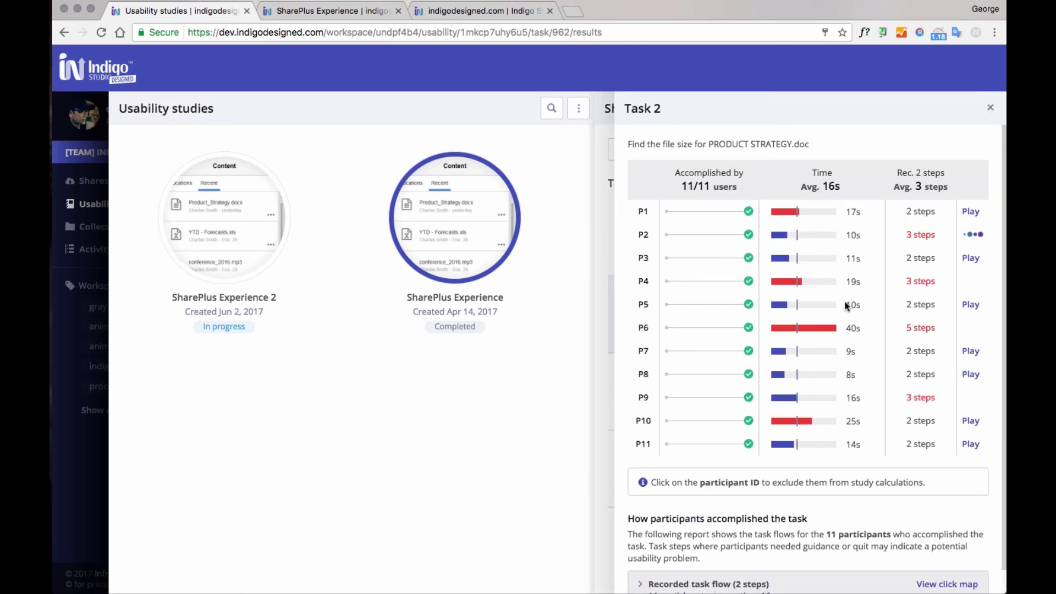
pyautogui.click(606, 314)
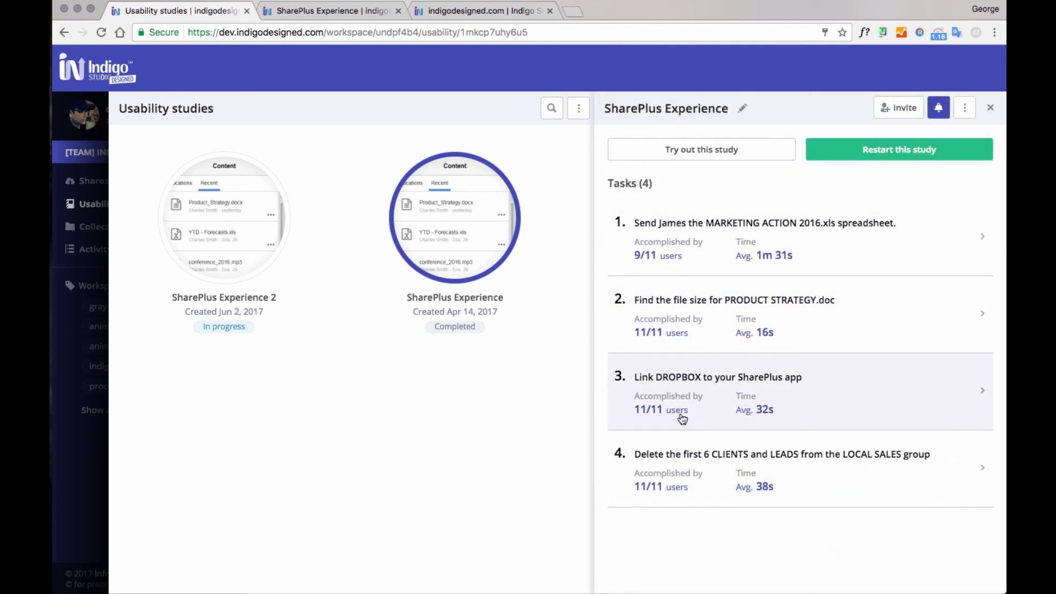
# - Open Task 4's results: 11 of 11 succeeded, averaging 38s and 17 steps
pyautogui.click(707, 455)
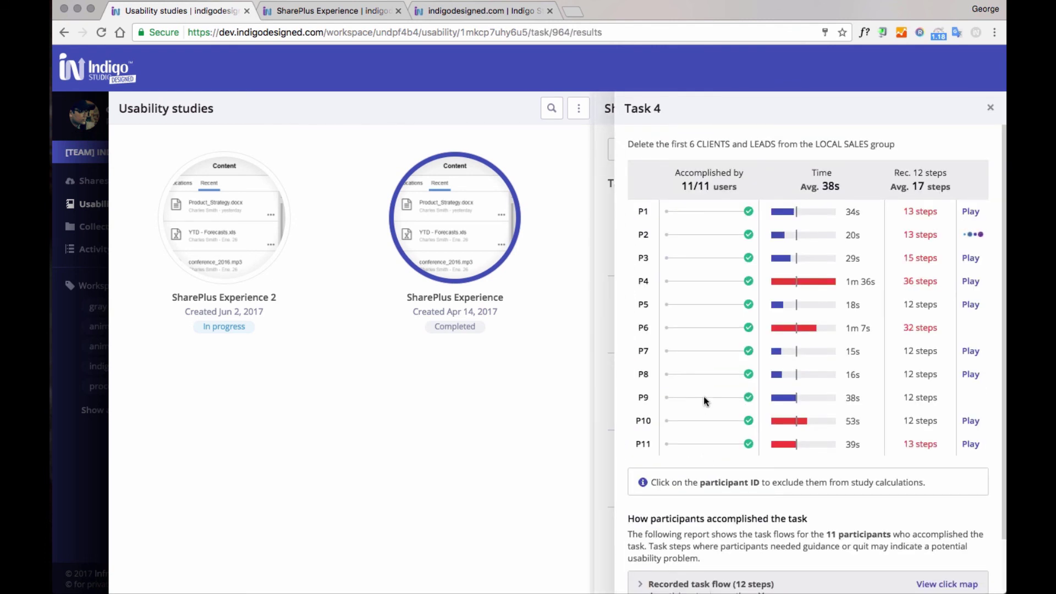
pyautogui.scroll(-2, 704, 396)
pyautogui.moveTo(913, 287)
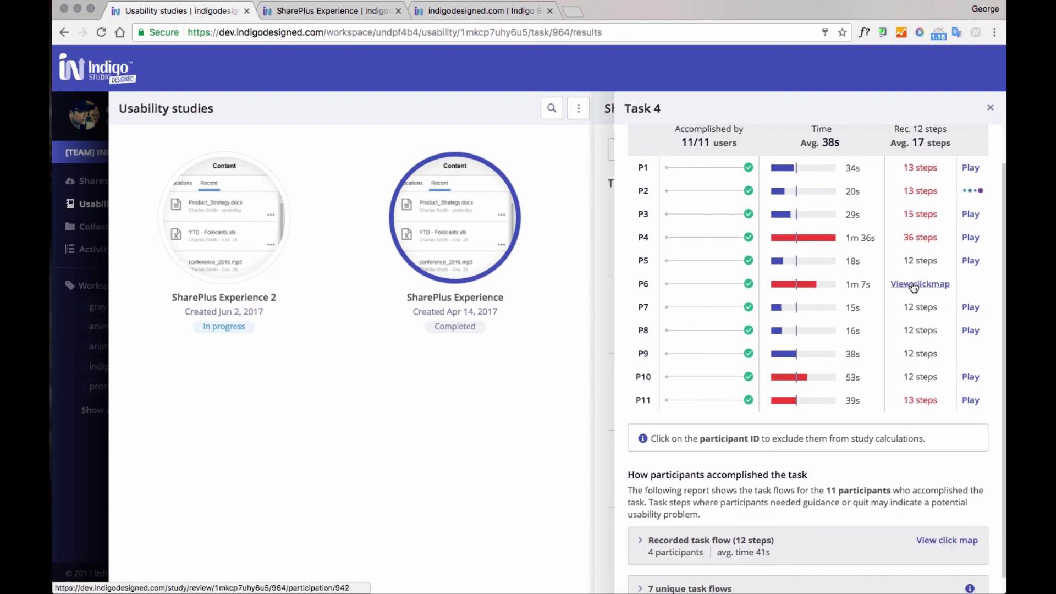